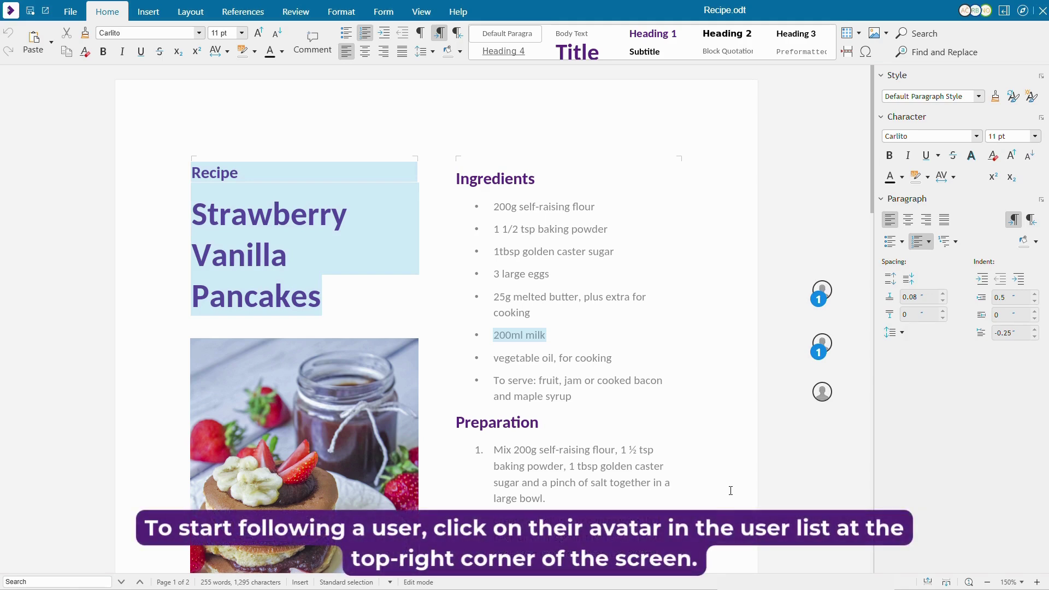
Follow a co-editor from the user list, then stop following them
{"action": "left_click", "coordinate": [976, 12]}
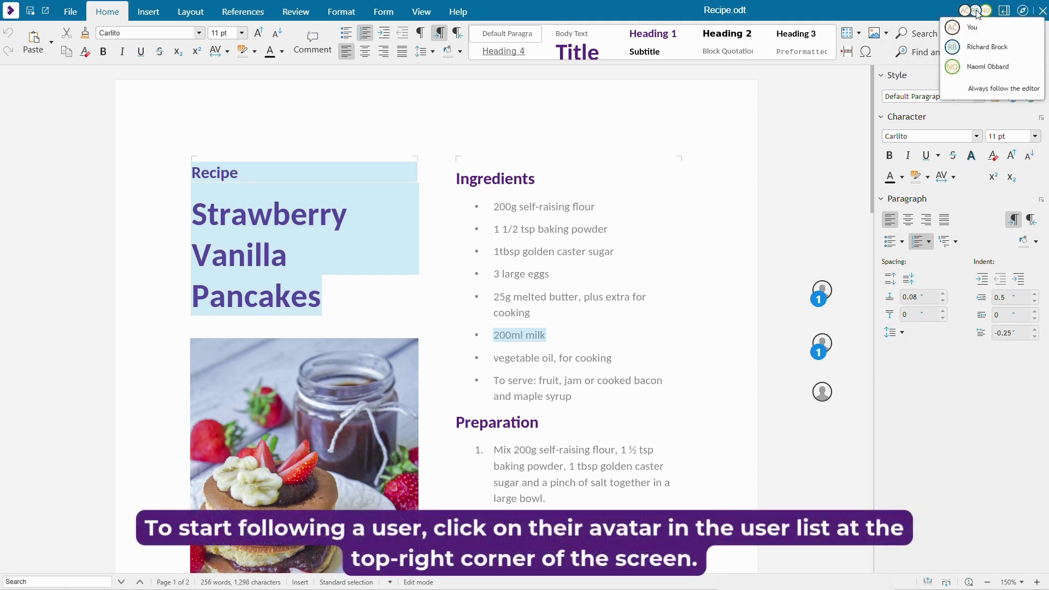
{"action": "left_click", "coordinate": [987, 67]}
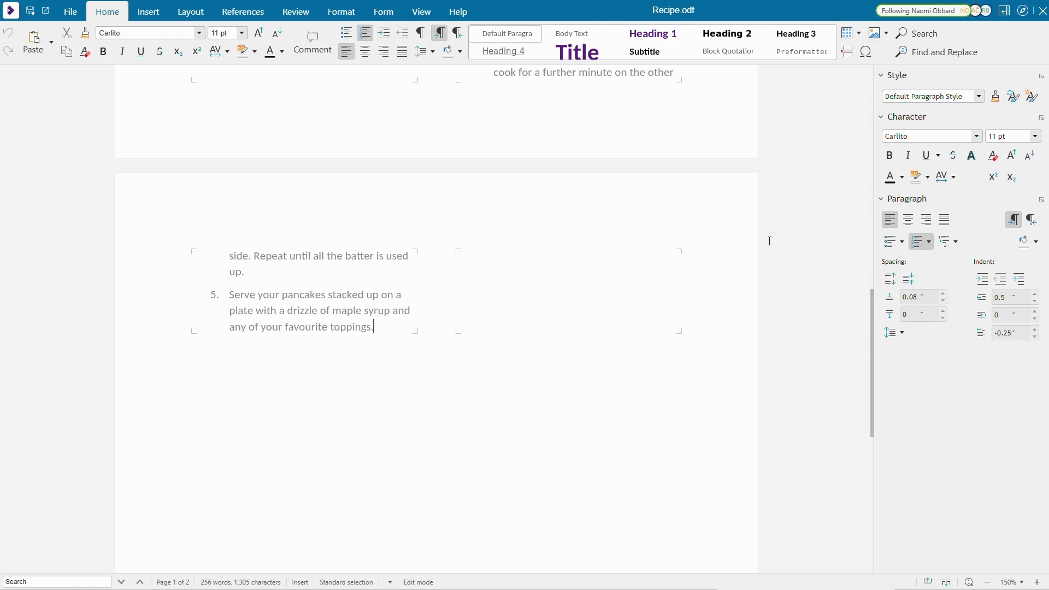
{"action": "left_click", "coordinate": [982, 12]}
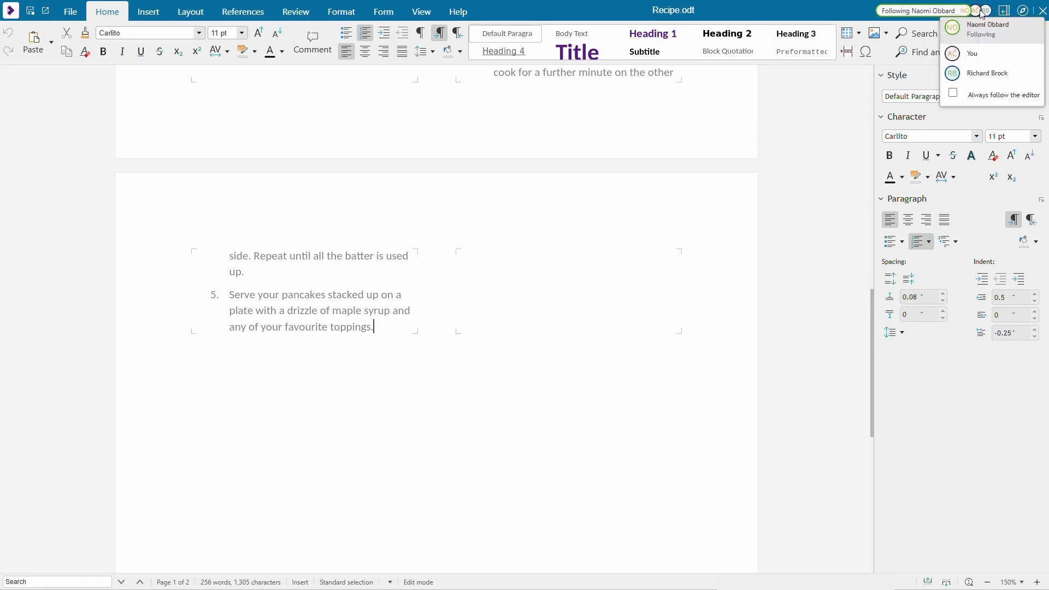
{"action": "left_click", "coordinate": [982, 31]}
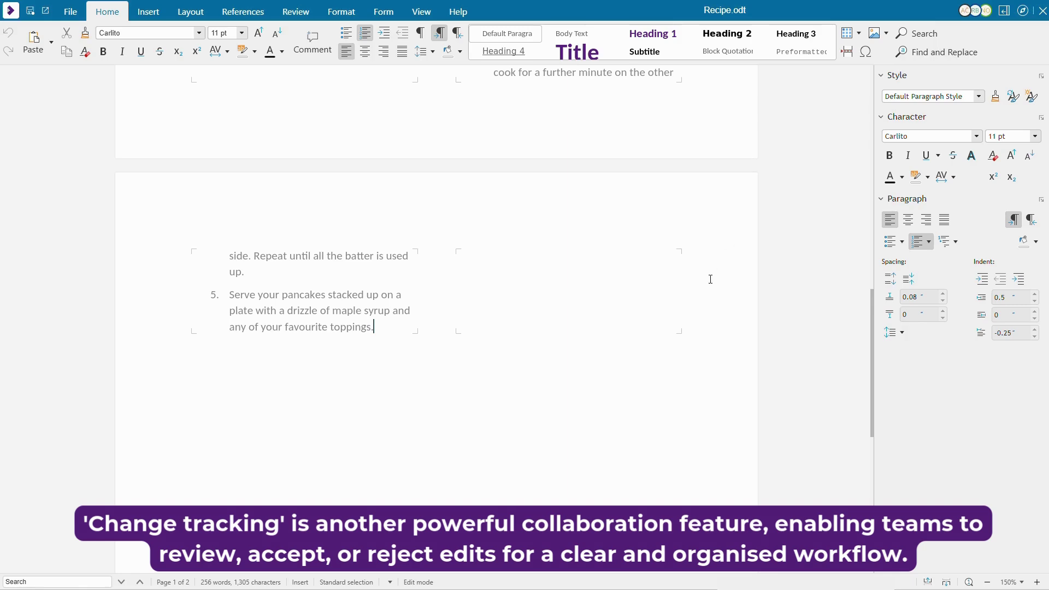
Scroll back up to the top of the recipe document
{"action": "scroll", "coordinate": [713, 294], "scroll_direction": "up", "scroll_amount": 4}
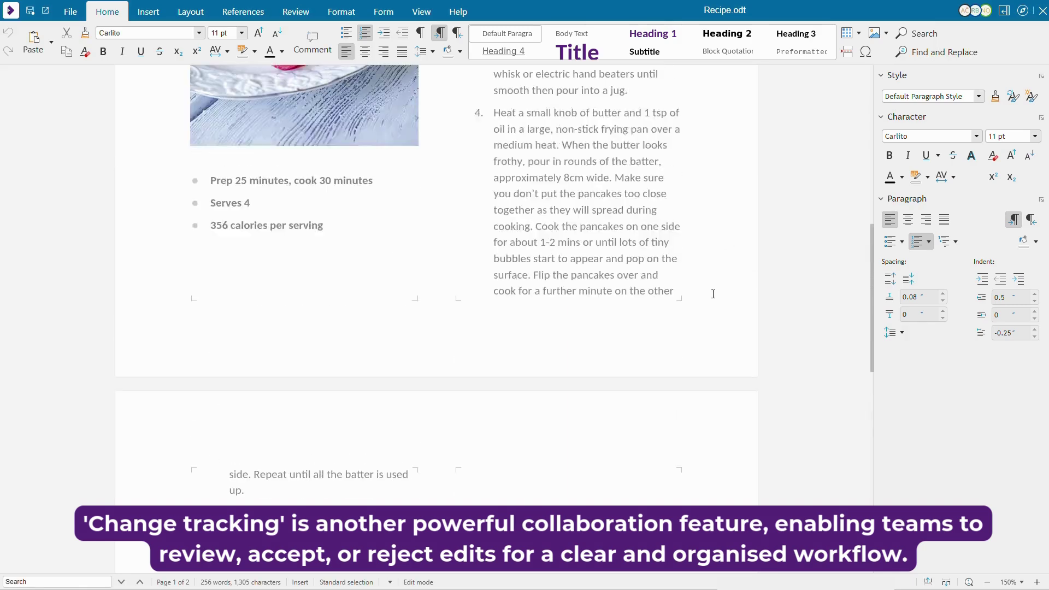
{"action": "scroll", "coordinate": [713, 294], "scroll_direction": "up", "scroll_amount": 3}
{"action": "scroll", "coordinate": [713, 294], "scroll_direction": "up", "scroll_amount": 4}
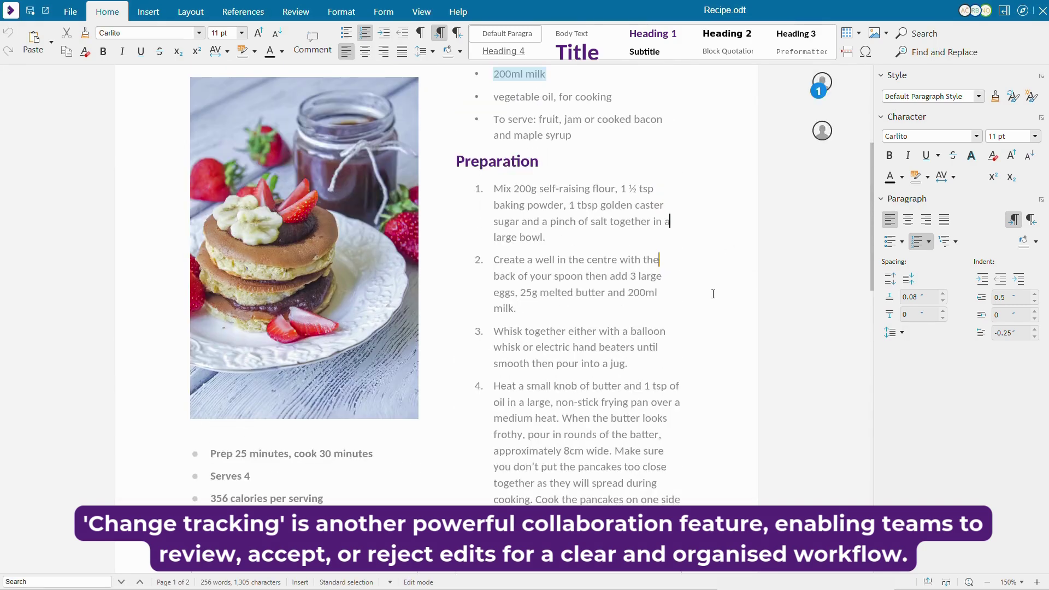
{"action": "scroll", "coordinate": [713, 294], "scroll_direction": "up", "scroll_amount": 2}
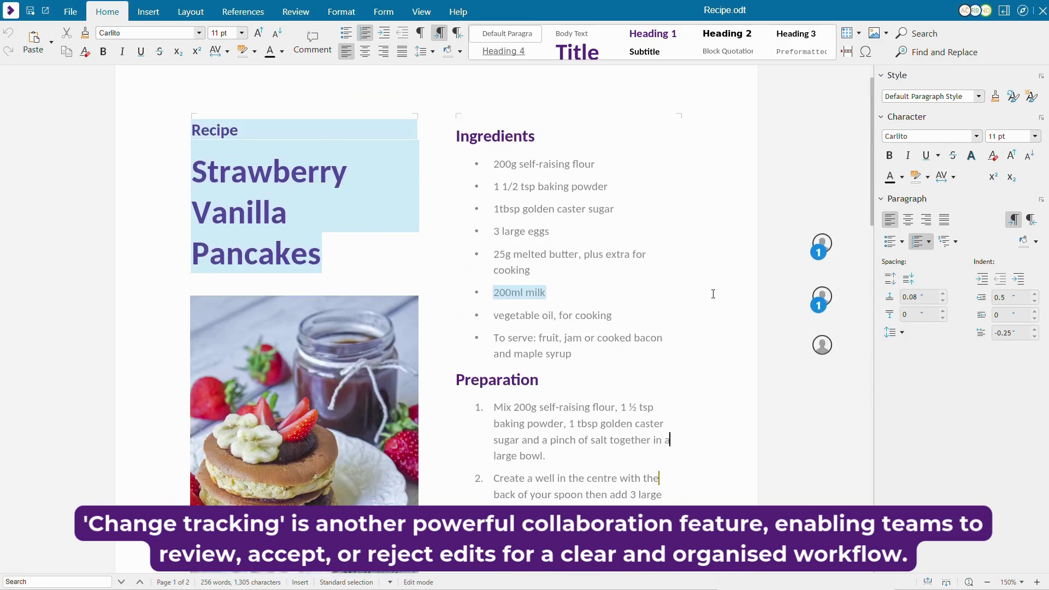
{"action": "scroll", "coordinate": [713, 294], "scroll_direction": "up", "scroll_amount": 1}
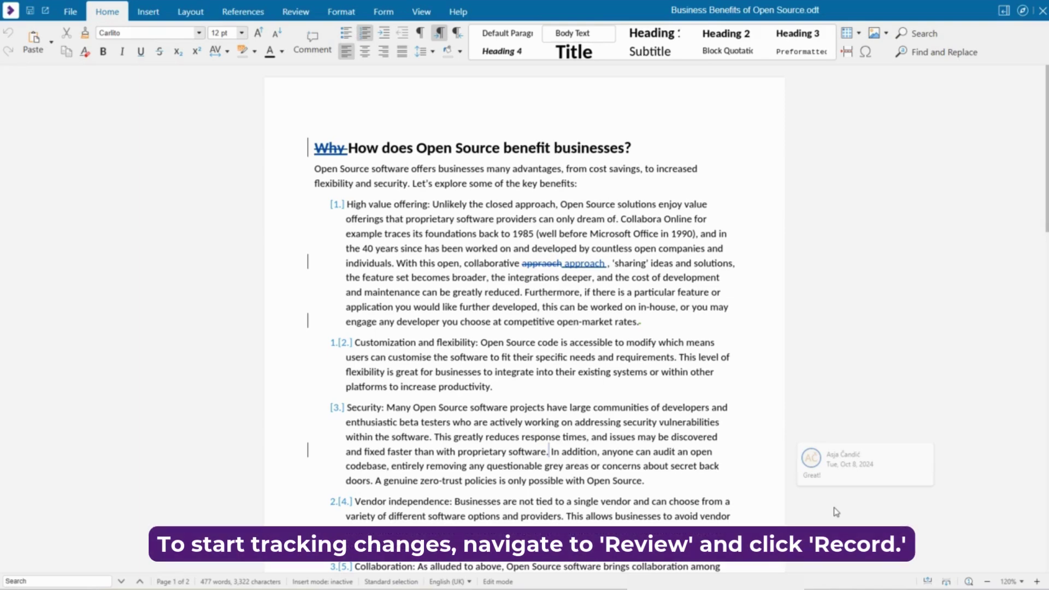
Turn on Record changes from the Review tab
{"action": "left_click", "coordinate": [295, 16]}
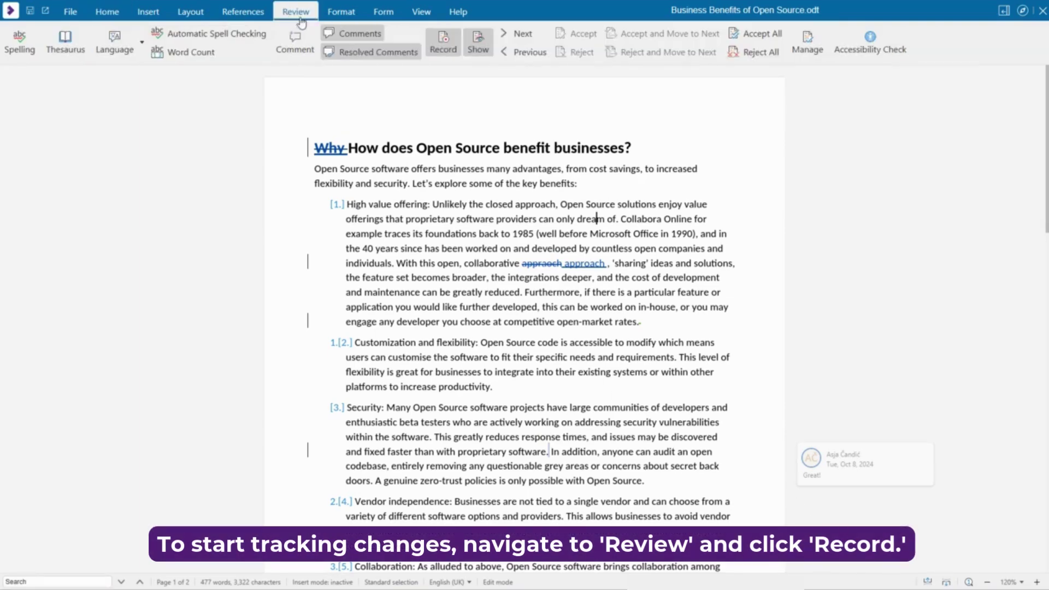
{"action": "left_click", "coordinate": [443, 51]}
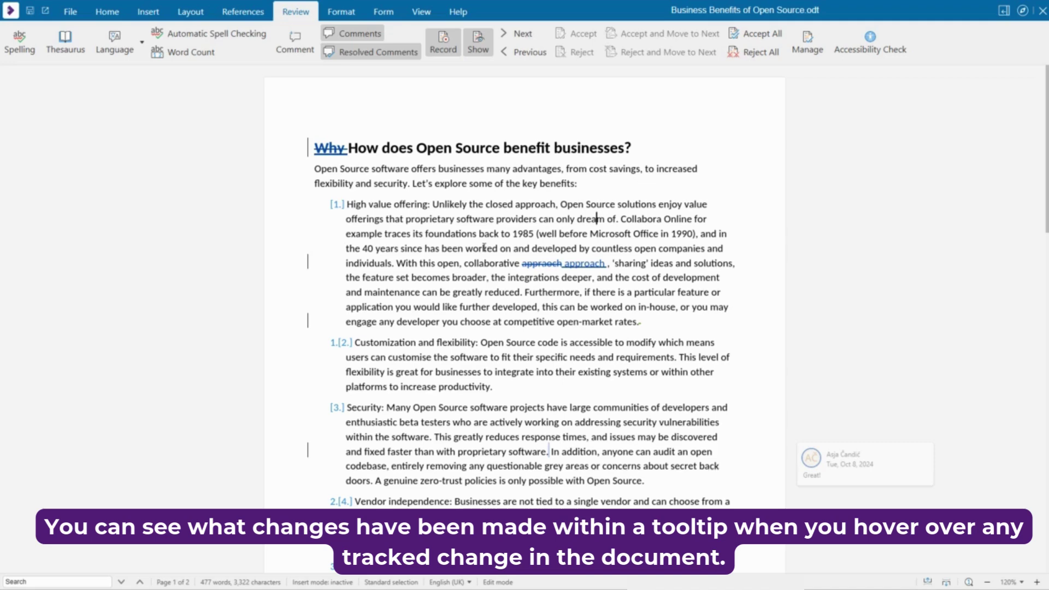
{"action": "mouse_move", "coordinate": [576, 265]}
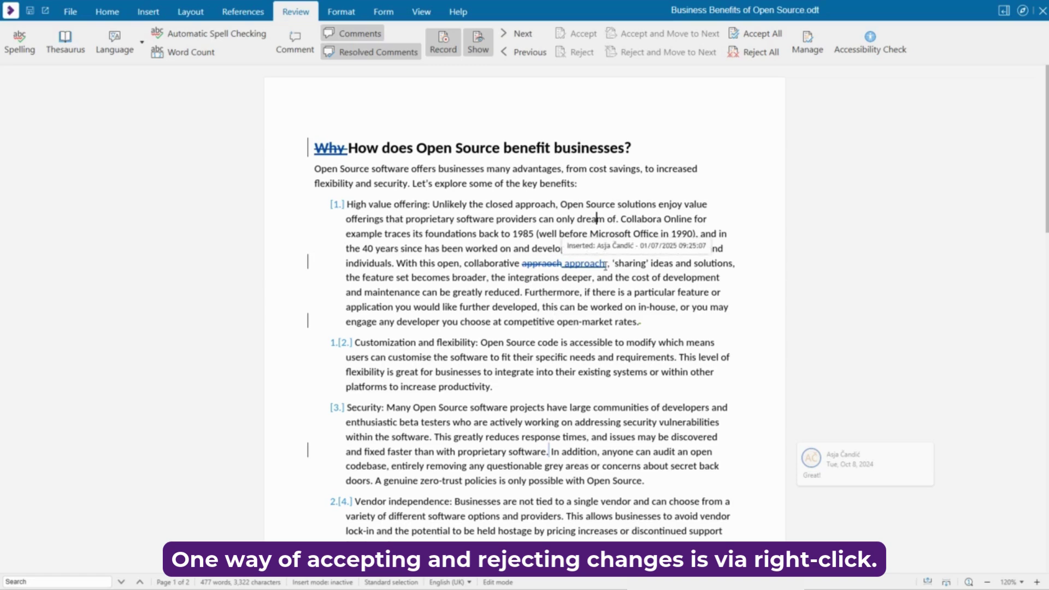
{"action": "right_click", "coordinate": [606, 268]}
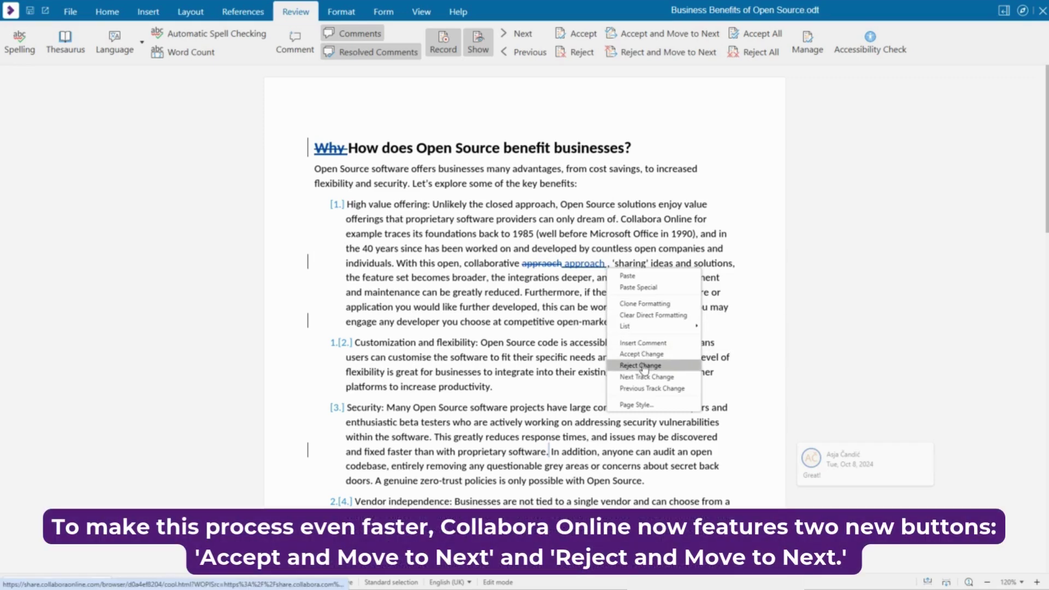
{"action": "key", "text": "Escape"}
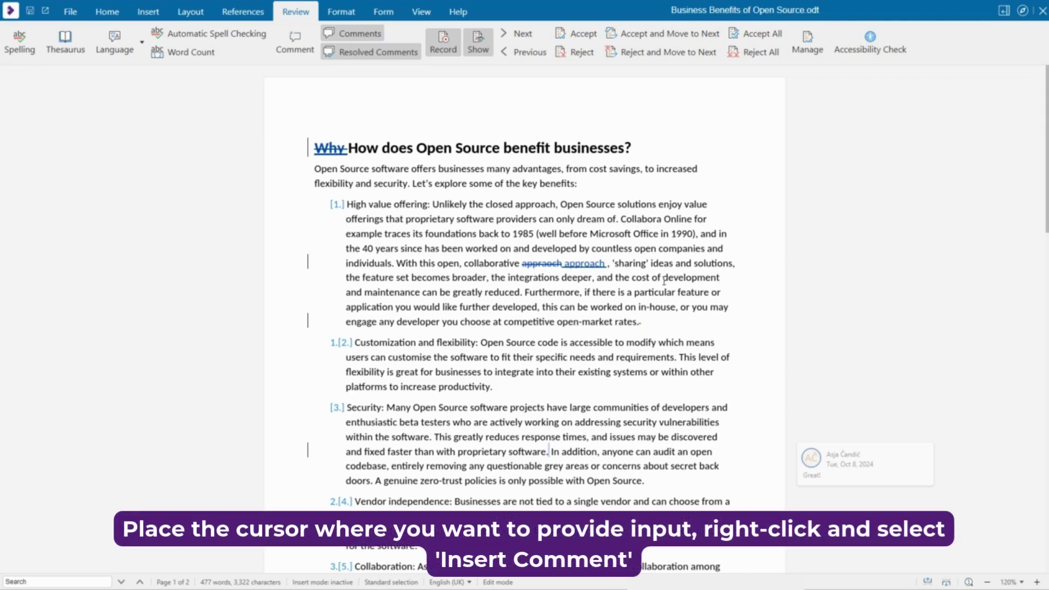
{"action": "right_click", "coordinate": [644, 323]}
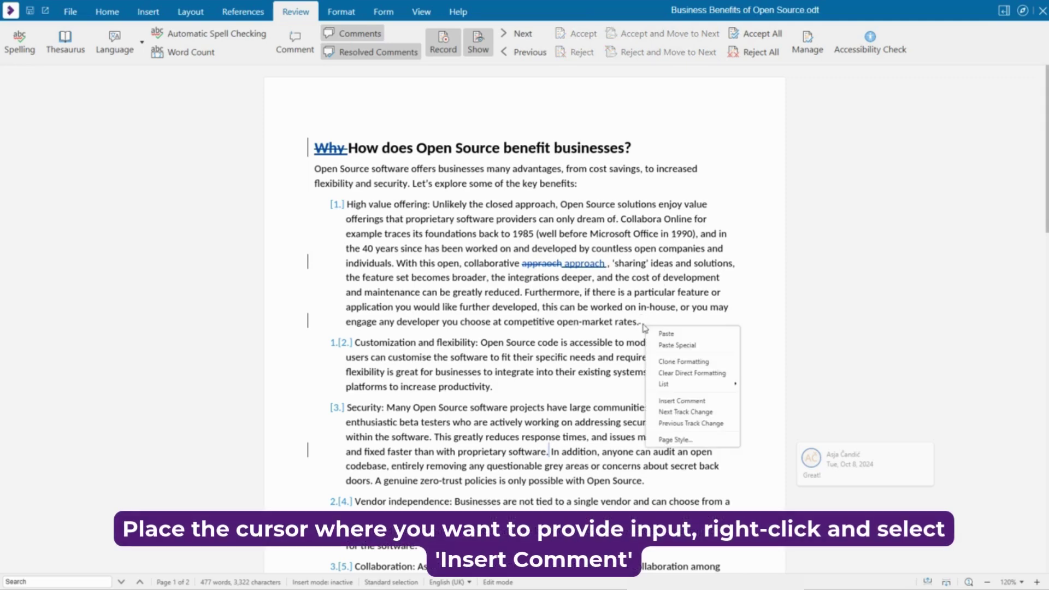
{"action": "left_click", "coordinate": [680, 399]}
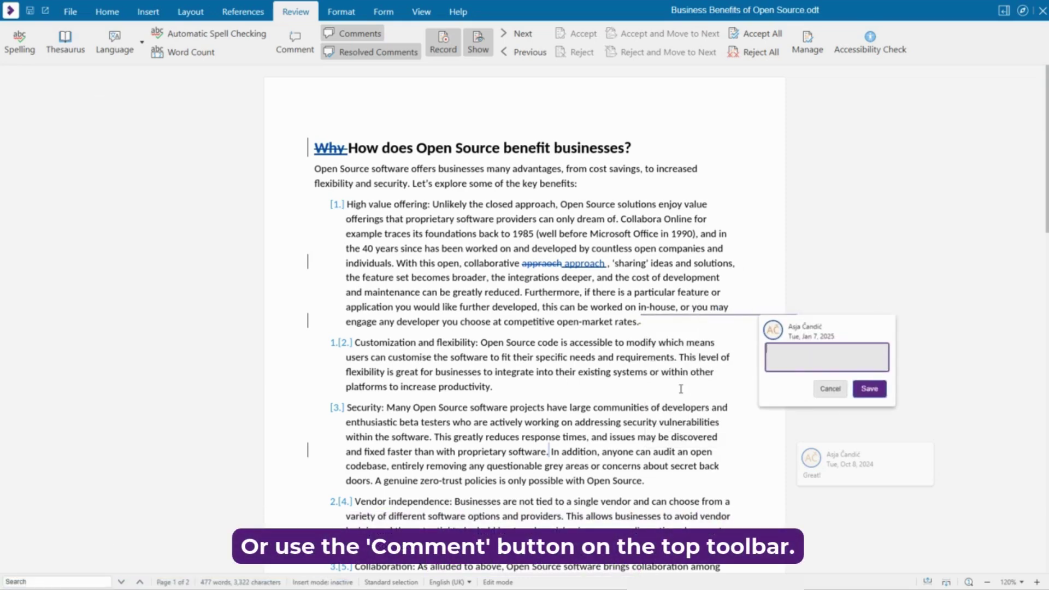
{"action": "type", "text": "Great wor"}
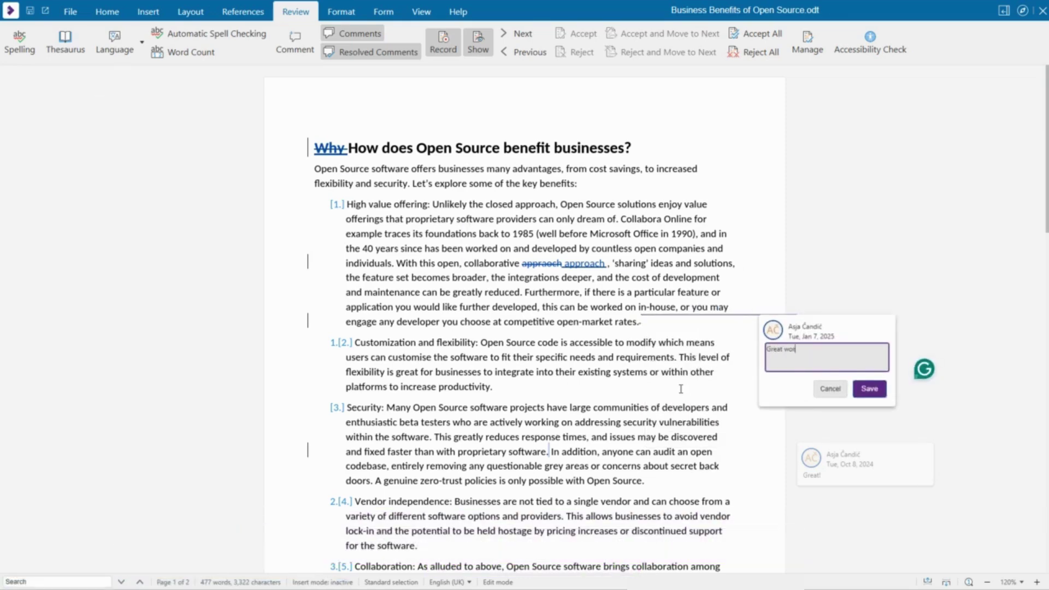
{"action": "type", "text": "k!"}
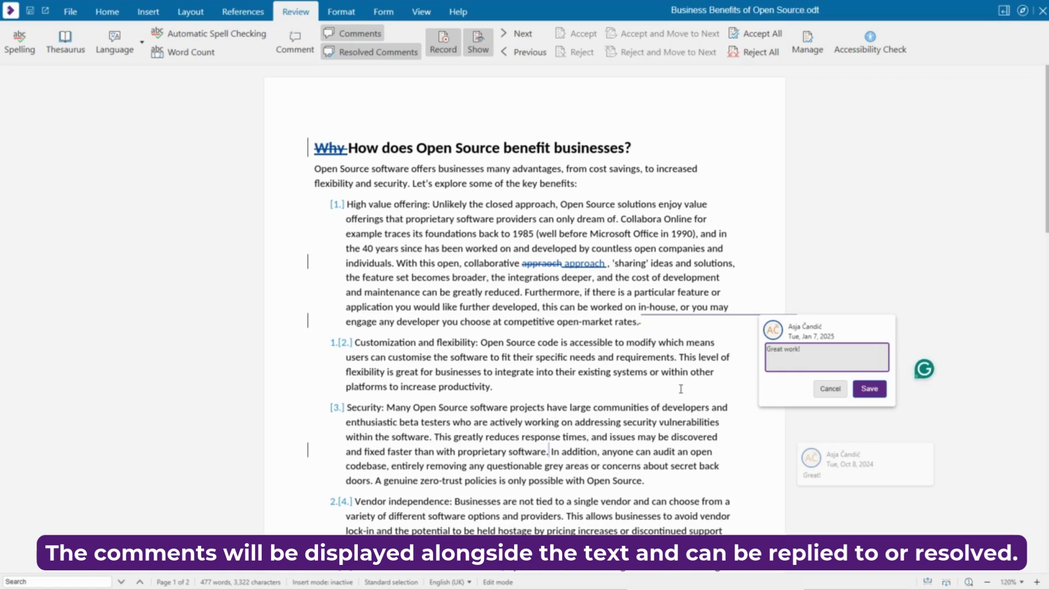
{"action": "left_click", "coordinate": [877, 392]}
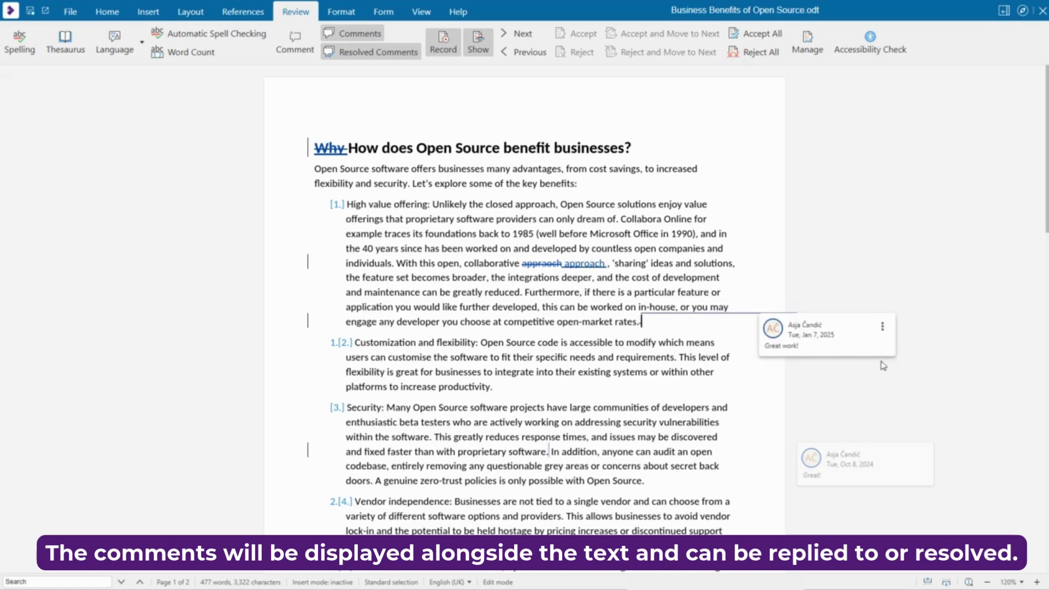
{"action": "left_click", "coordinate": [883, 326]}
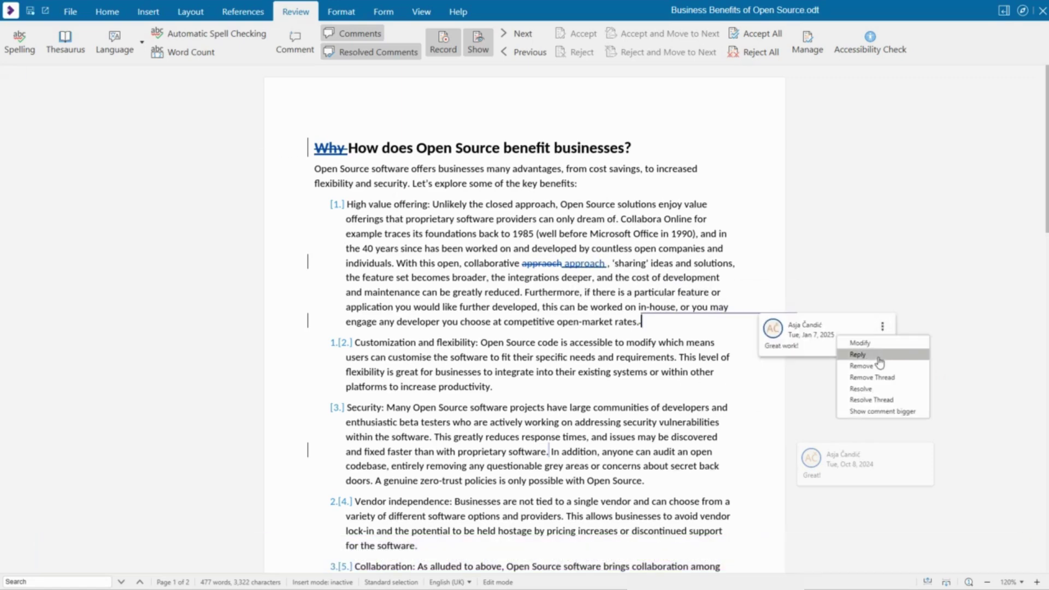
{"action": "left_click", "coordinate": [770, 398]}
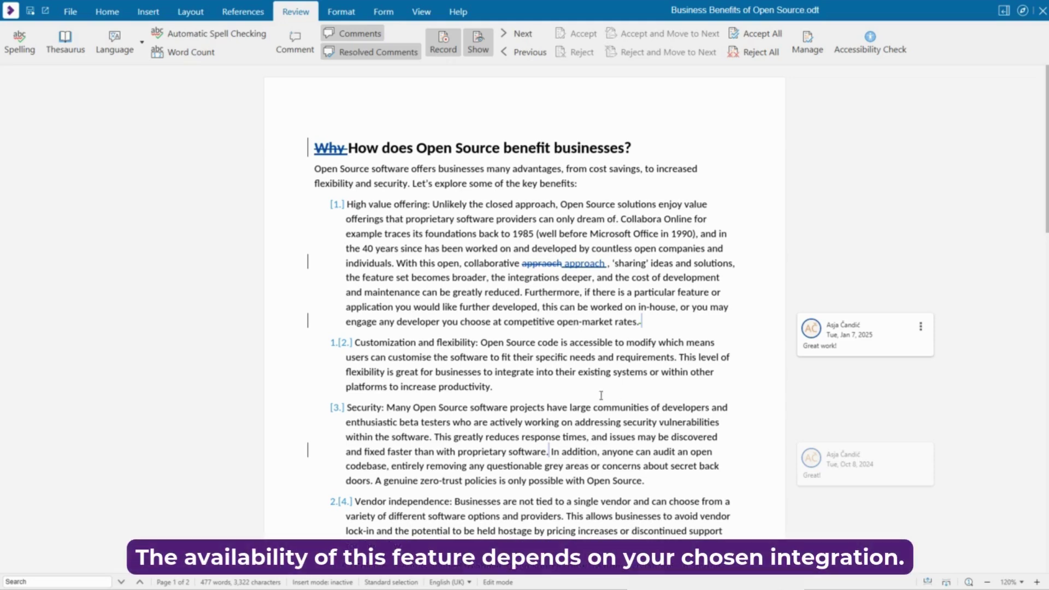
{"action": "left_click", "coordinate": [506, 389]}
{"action": "right_click", "coordinate": [505, 389]}
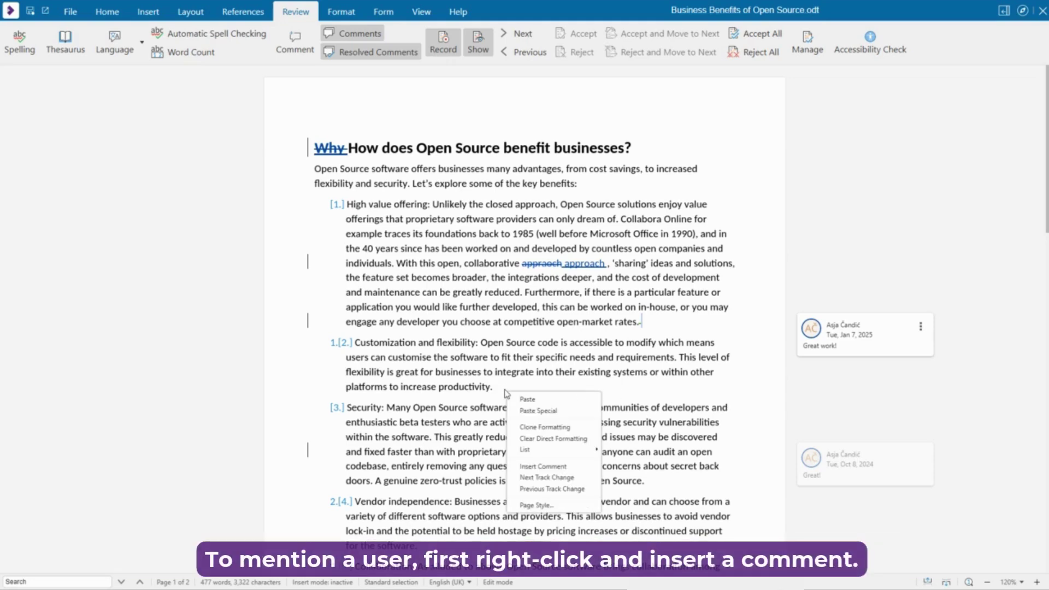
{"action": "left_click", "coordinate": [558, 468]}
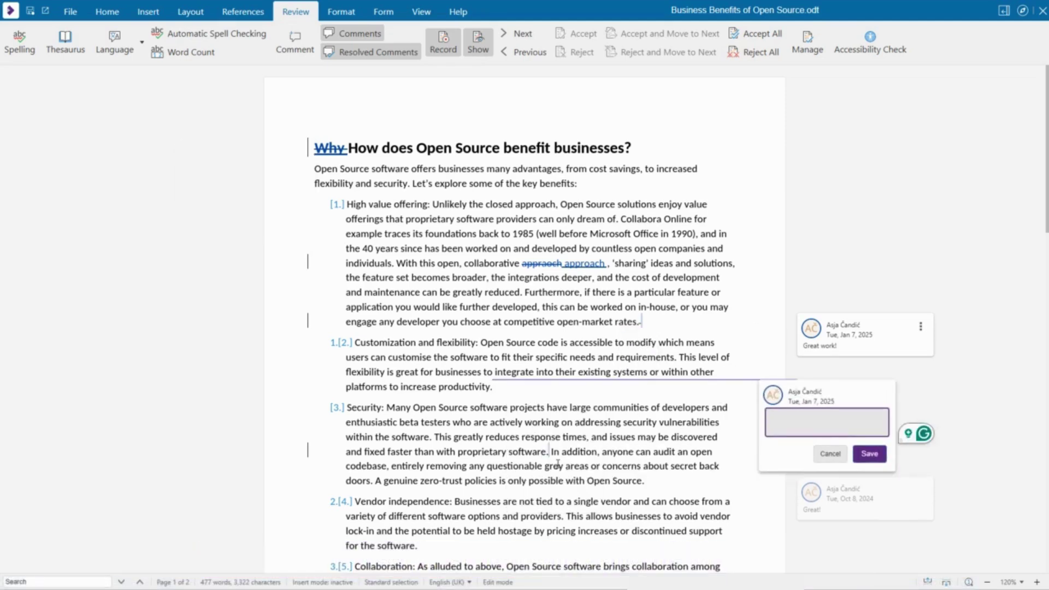
{"action": "type", "text": "Is this"}
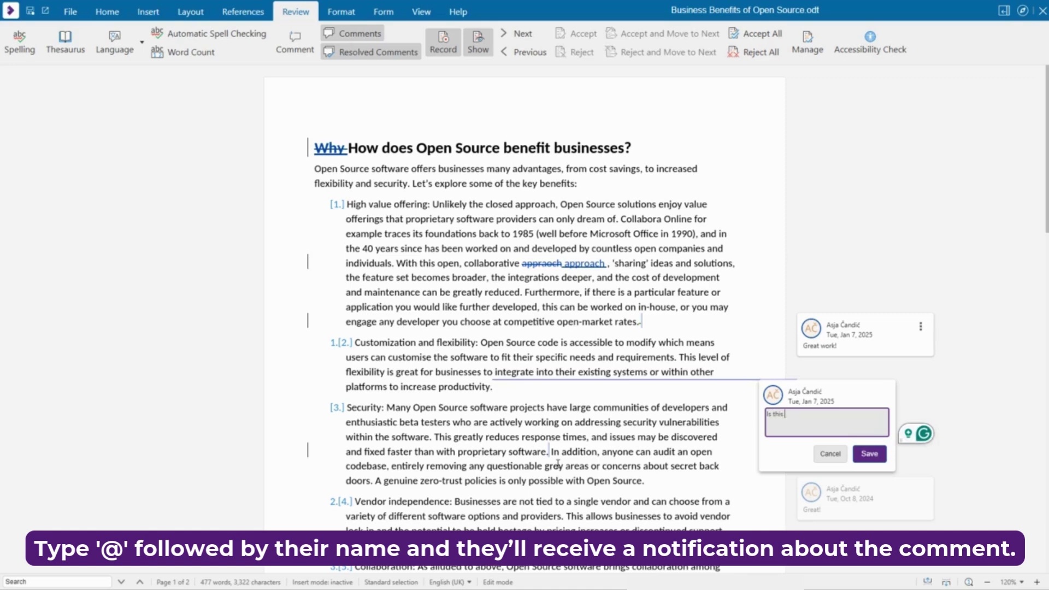
{"action": "type", "text": " enough"}
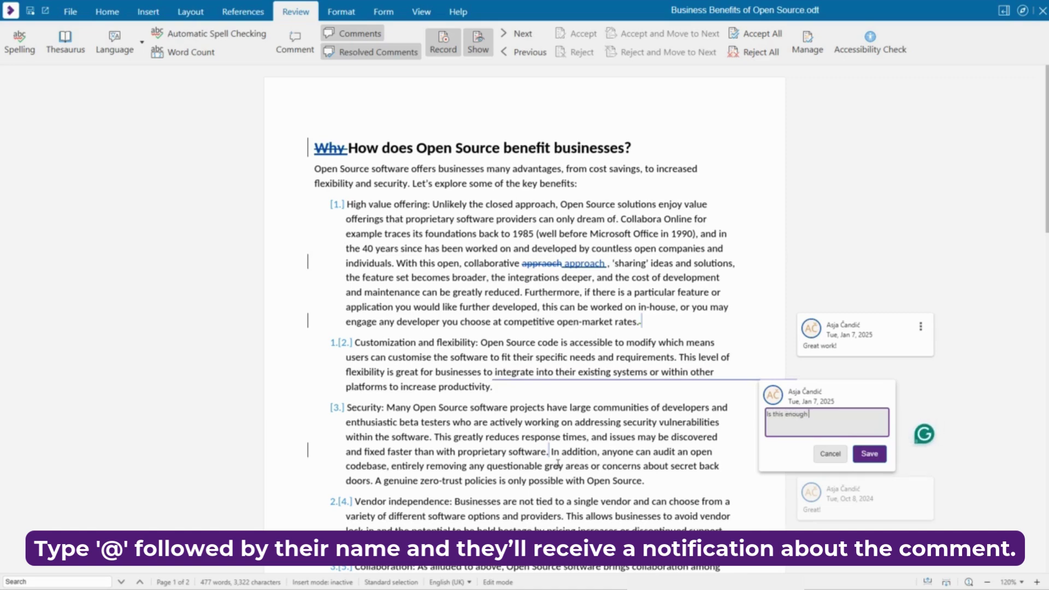
{"action": "type", "text": " @Naomi"}
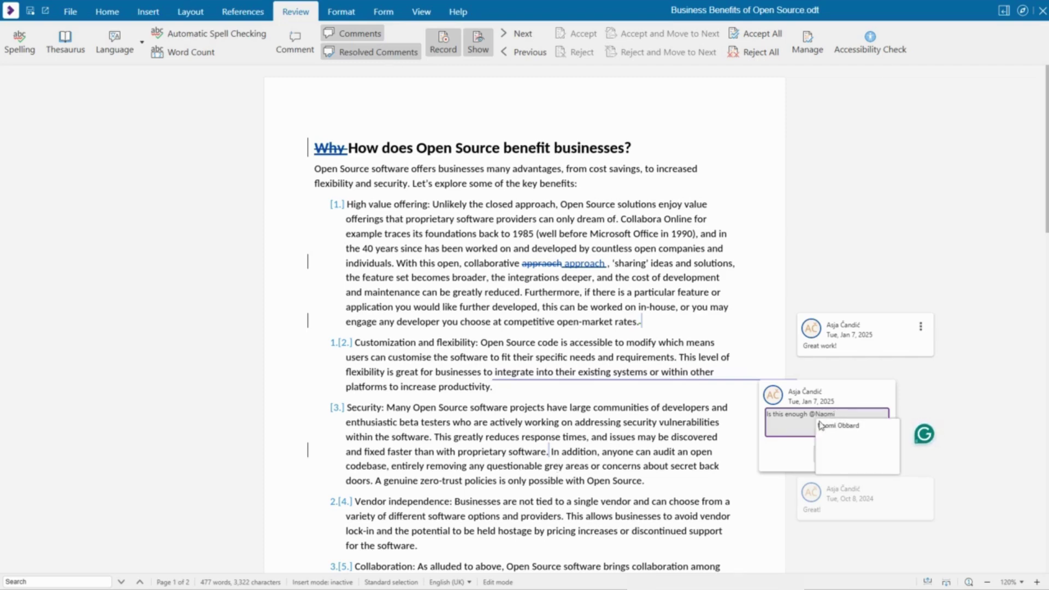
{"action": "left_click", "coordinate": [822, 426]}
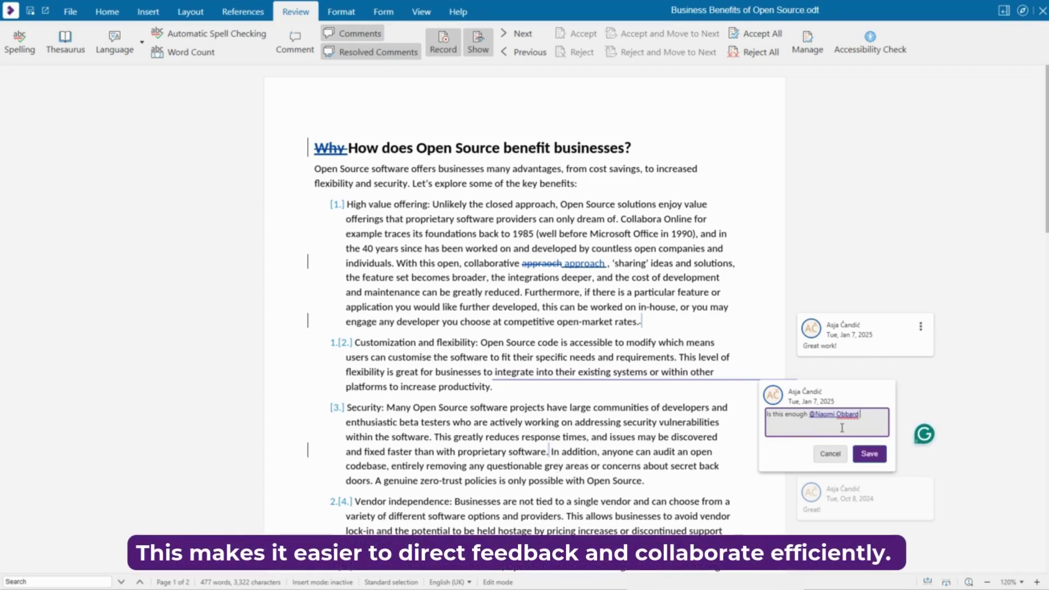
{"action": "type", "text": "?"}
{"action": "left_click", "coordinate": [859, 453]}
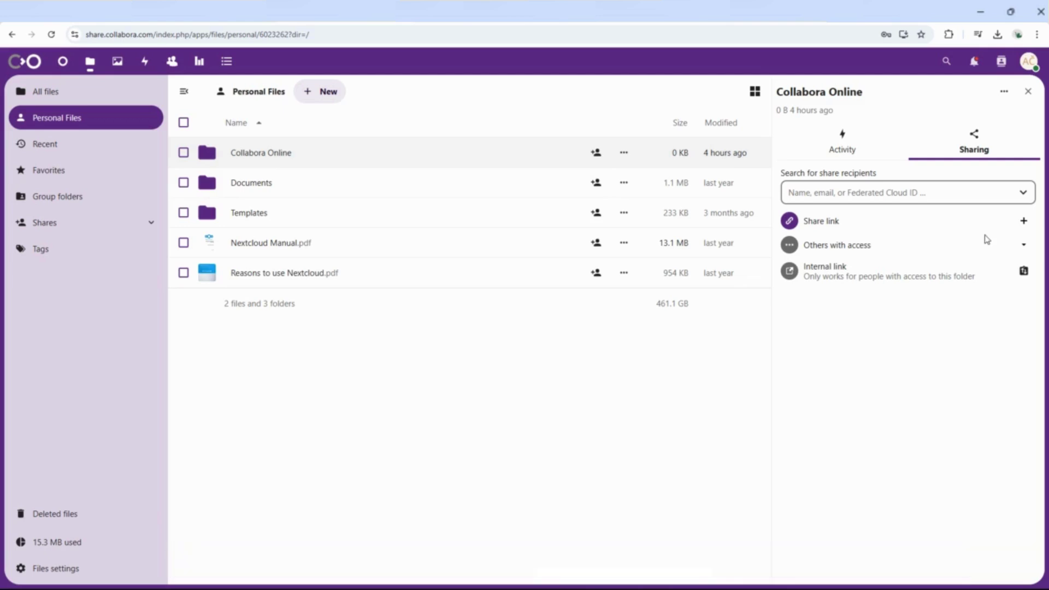
Create a new share link for the folder, protected by the generated password
{"action": "left_click", "coordinate": [1025, 224]}
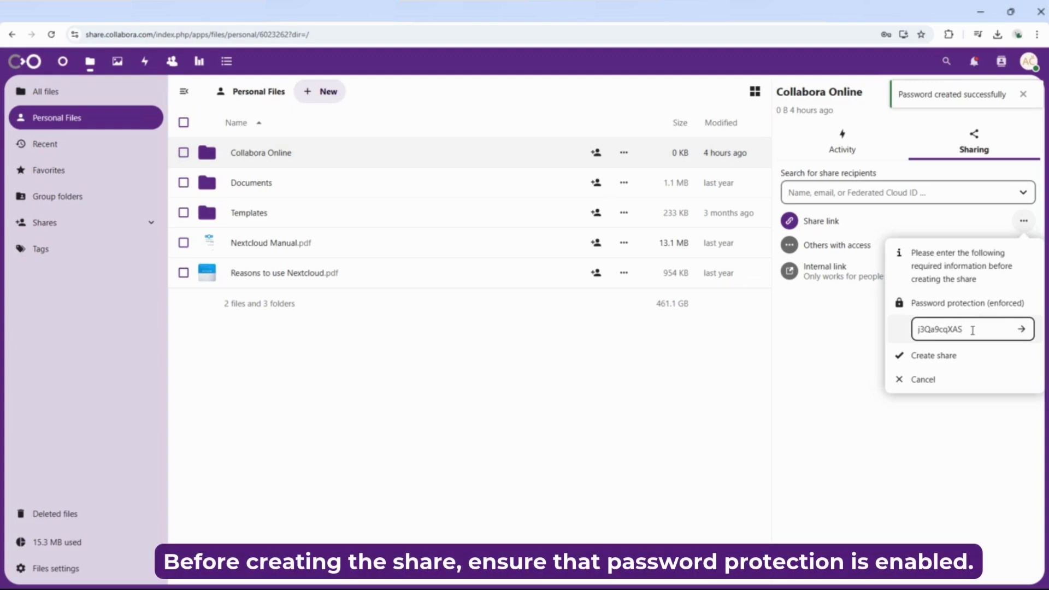
{"action": "left_click", "coordinate": [936, 356]}
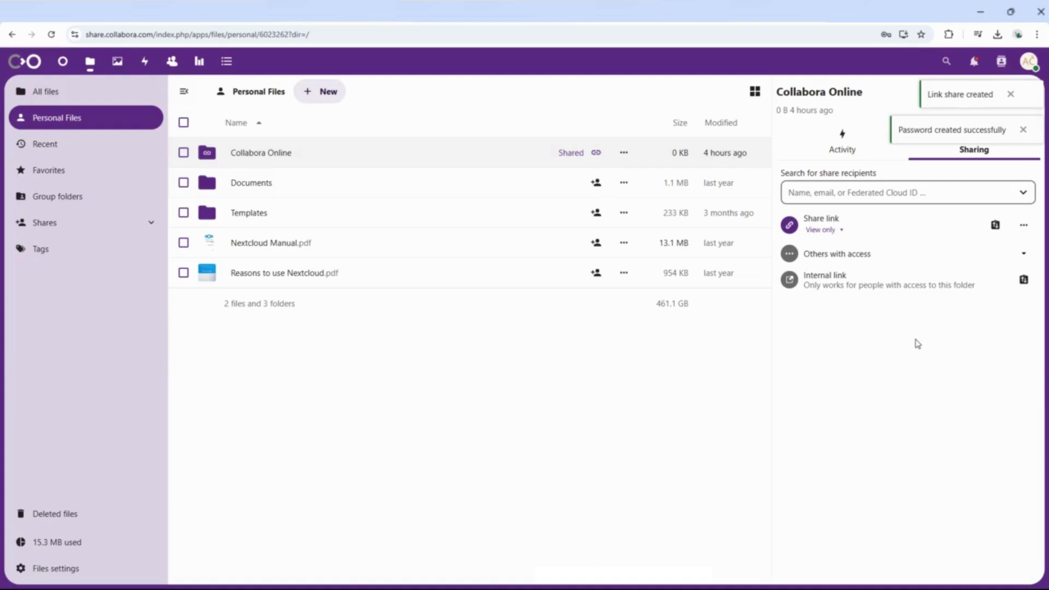
{"action": "left_click", "coordinate": [839, 234]}
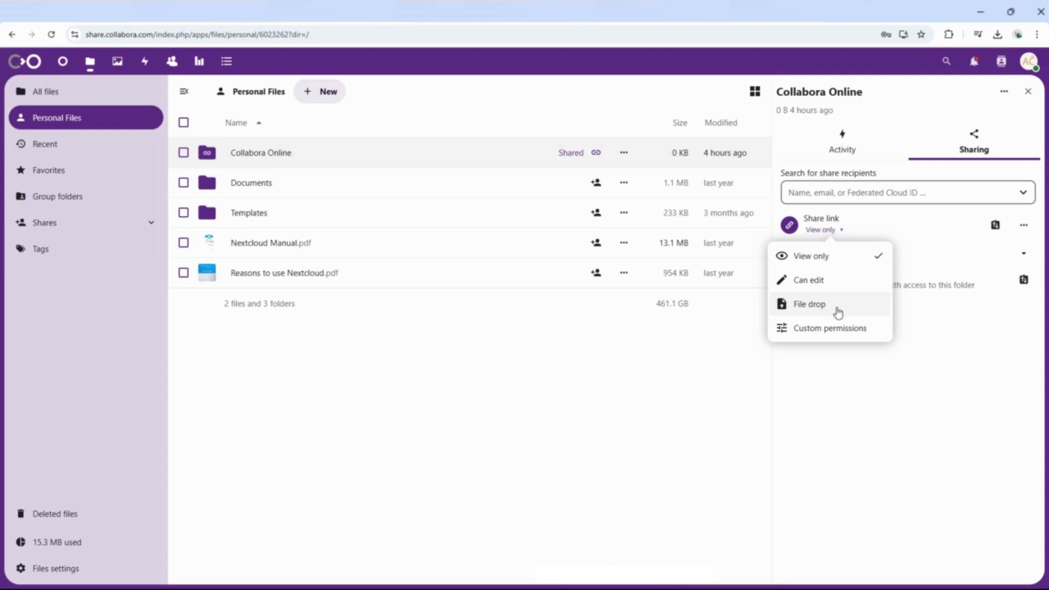
Switch the share link to custom Read permissions, leaving Hide download off
{"action": "left_click", "coordinate": [834, 328]}
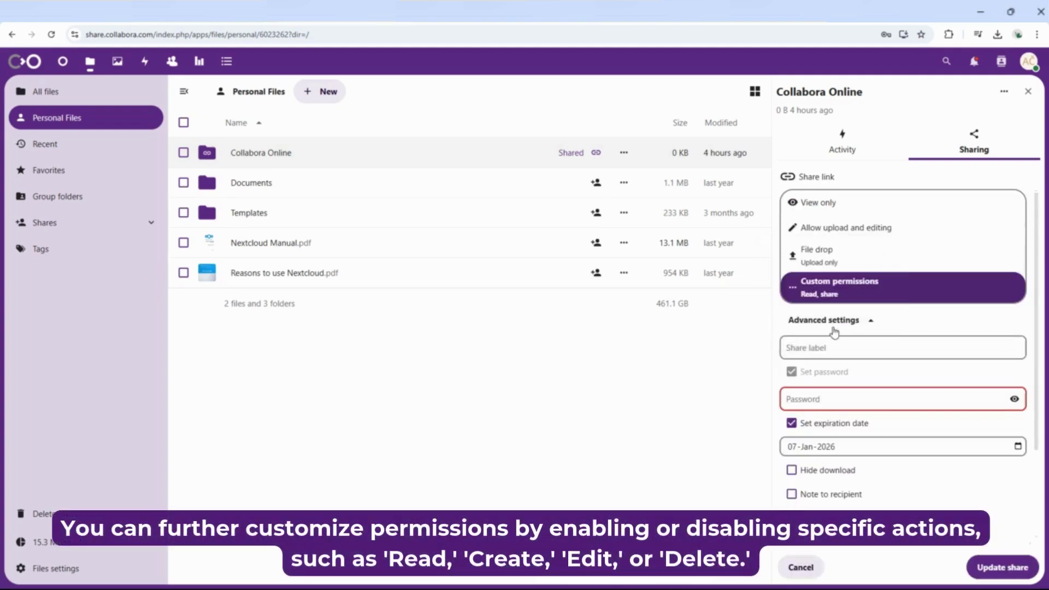
{"action": "scroll", "coordinate": [888, 444], "scroll_direction": "down", "scroll_amount": 2}
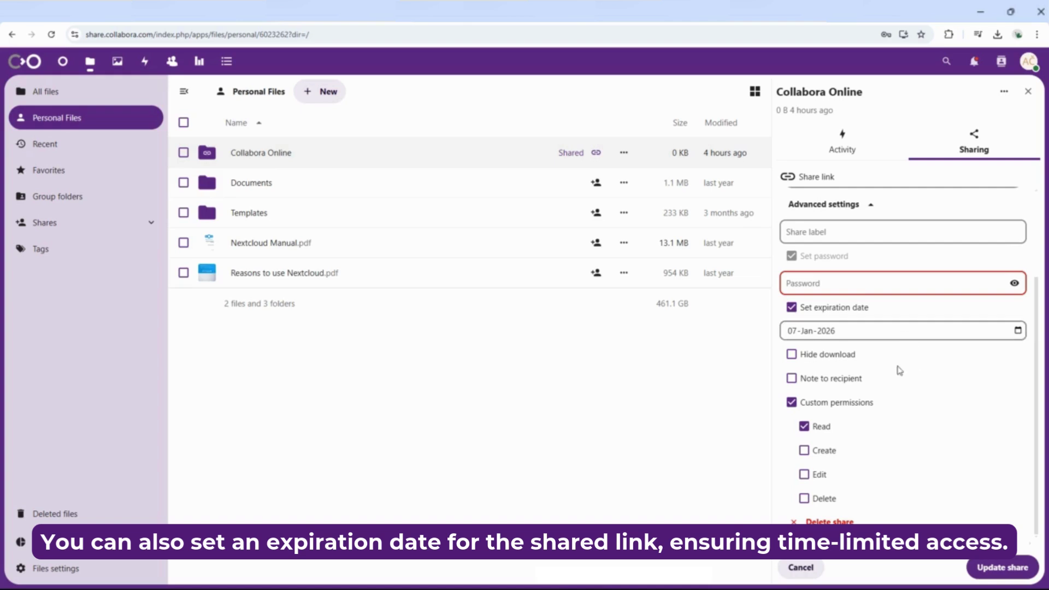
{"action": "left_click", "coordinate": [793, 356]}
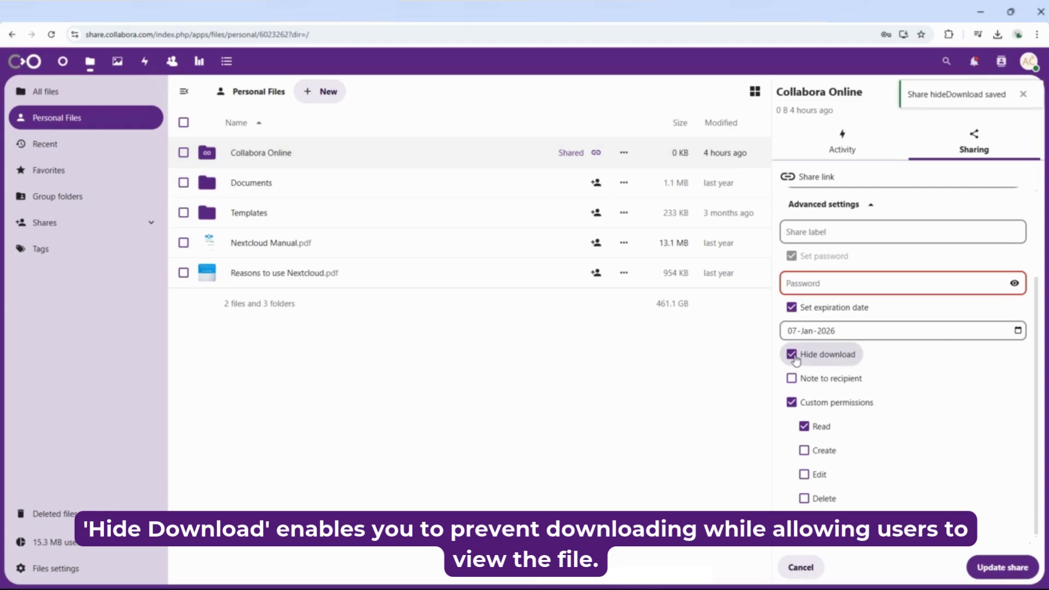
{"action": "left_click", "coordinate": [794, 356]}
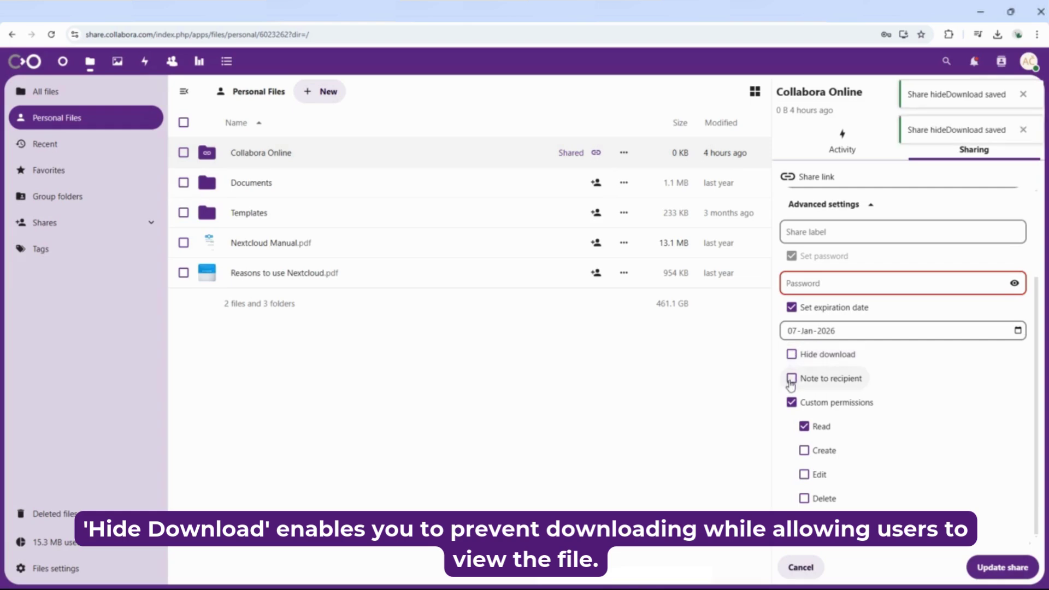
Add the recipient note 'Looking forward to your thoughts!' and update the share
{"action": "left_click", "coordinate": [792, 379]}
{"action": "left_click", "coordinate": [812, 418]}
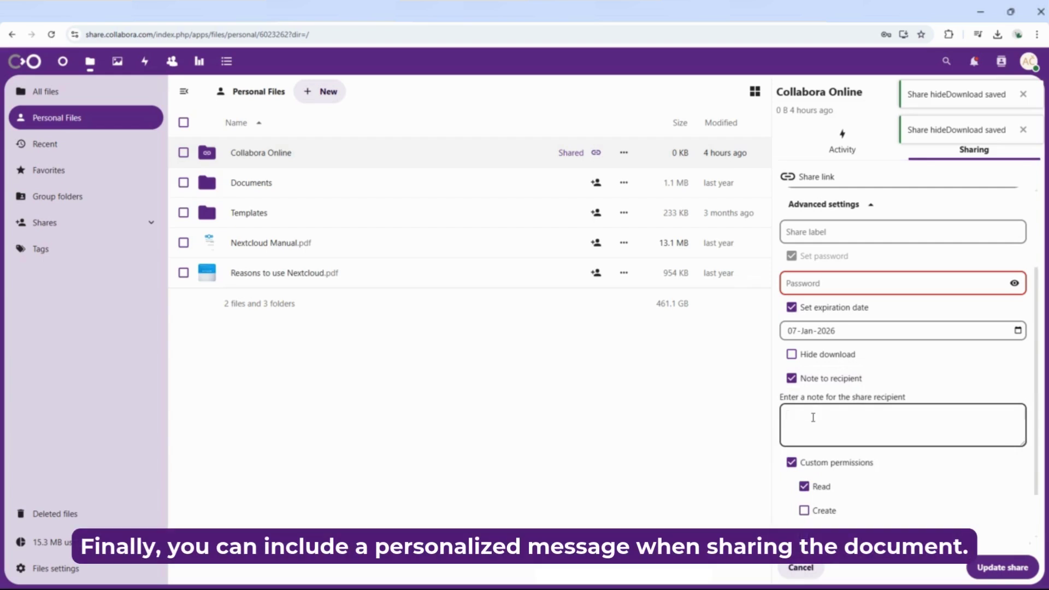
{"action": "type", "text": "Looking fo"}
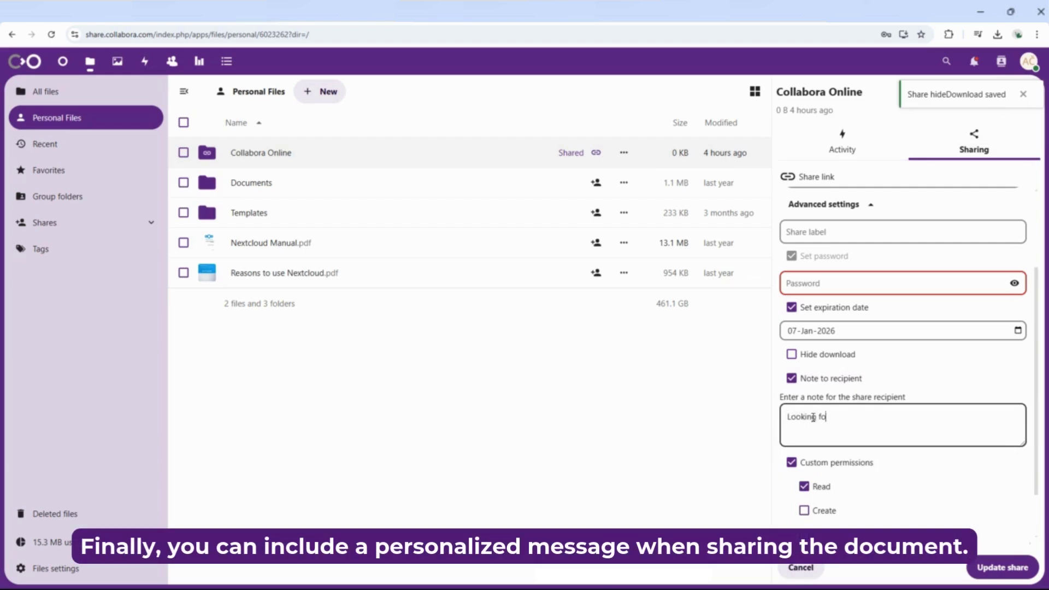
{"action": "type", "text": "rward to you"}
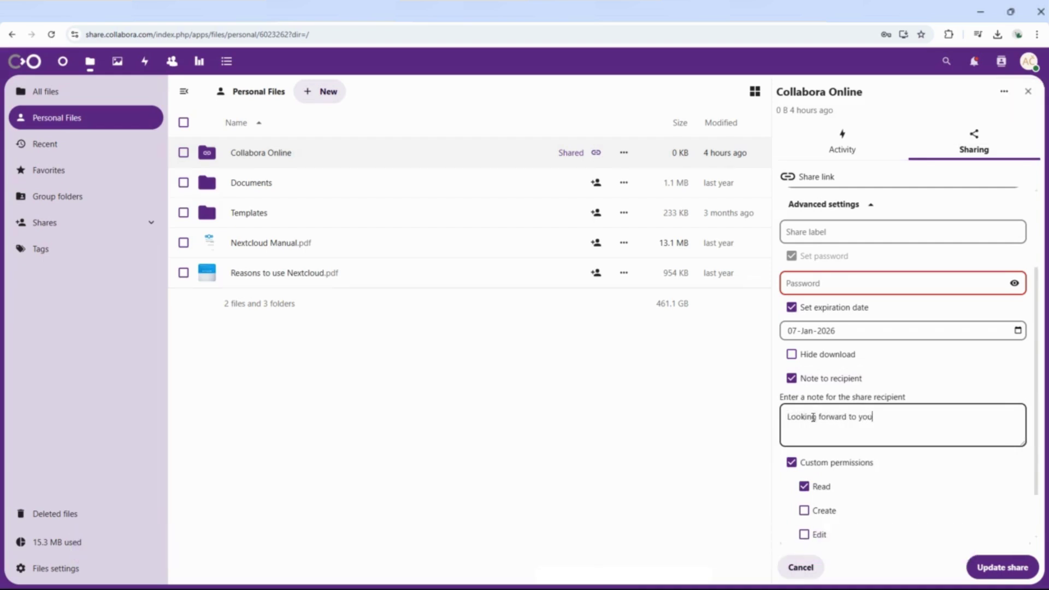
{"action": "type", "text": "r thoughts!"}
{"action": "left_click", "coordinate": [1006, 575]}
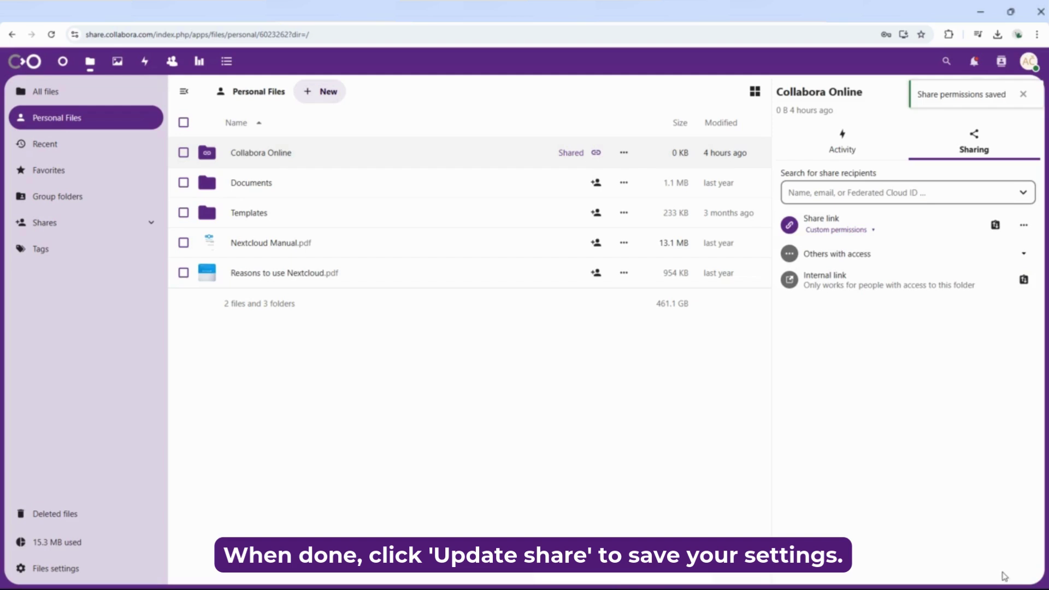